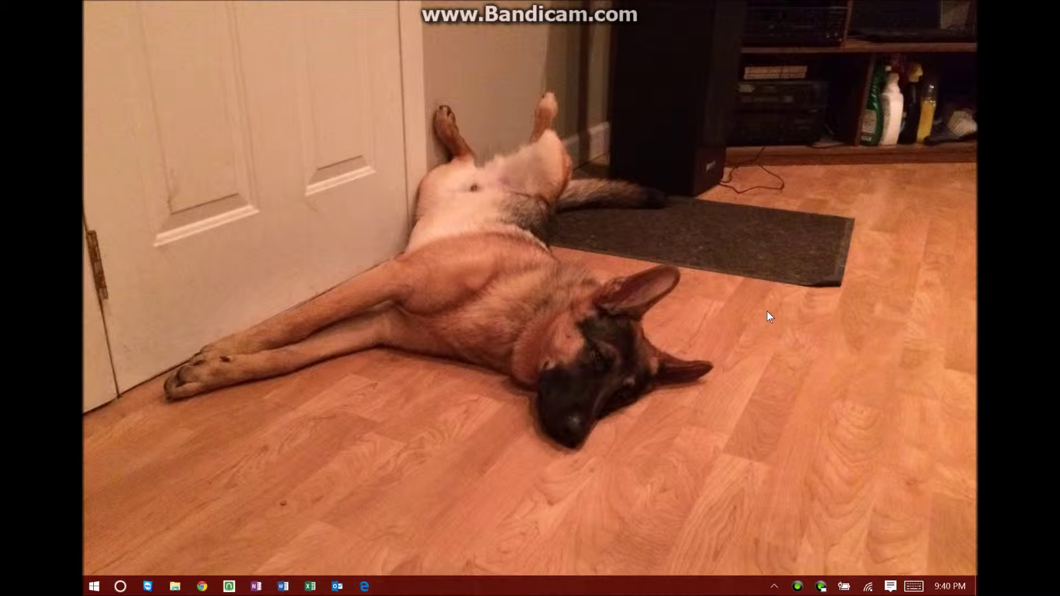
# Step: Launch Microsoft Edge and go to onedrive from the address box
pyautogui.click(377, 590)
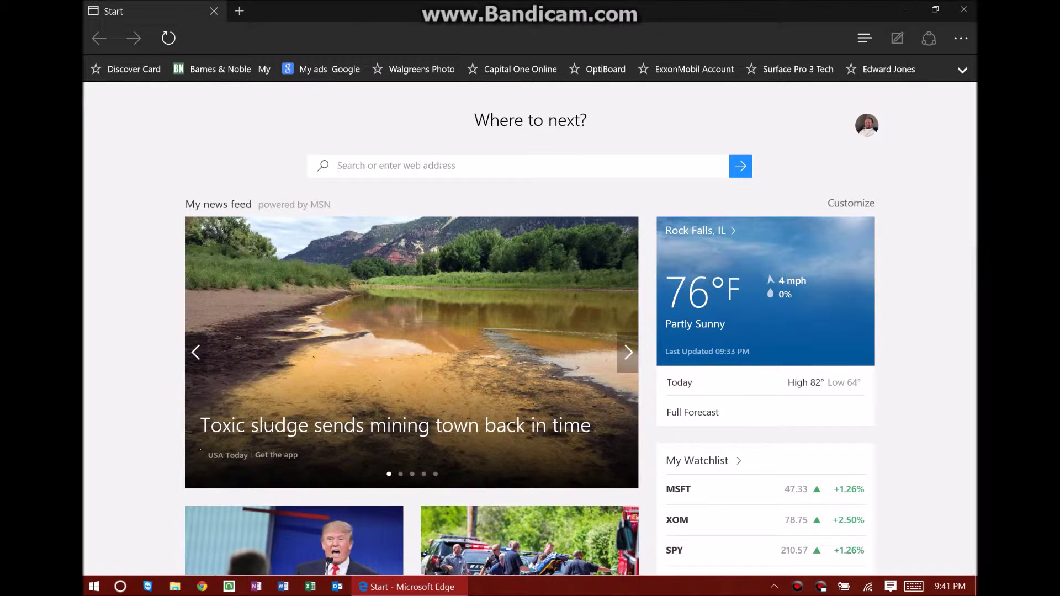
pyautogui.write('one')
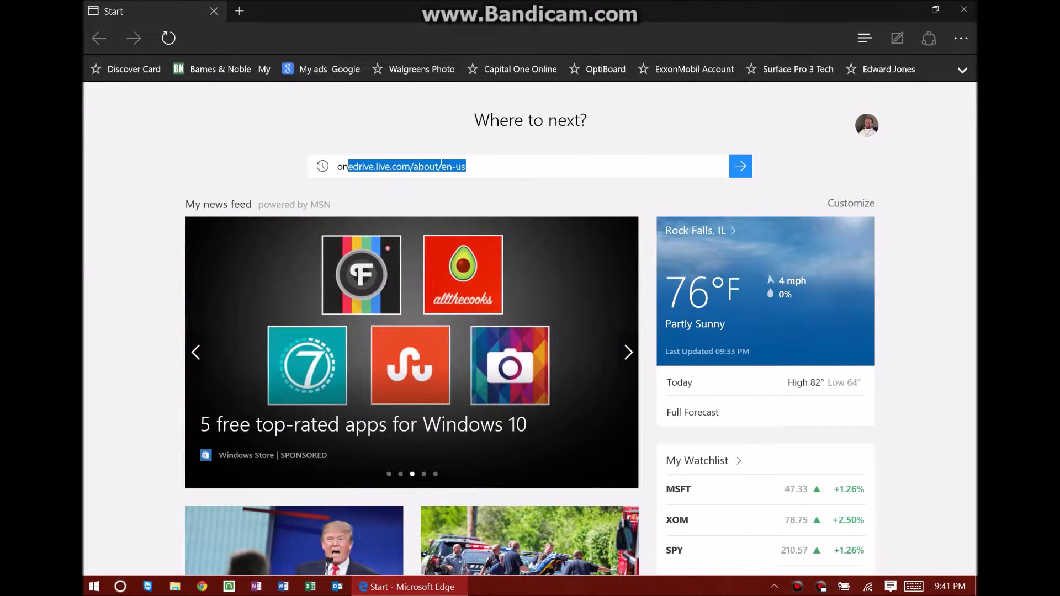
pyautogui.write('drive')
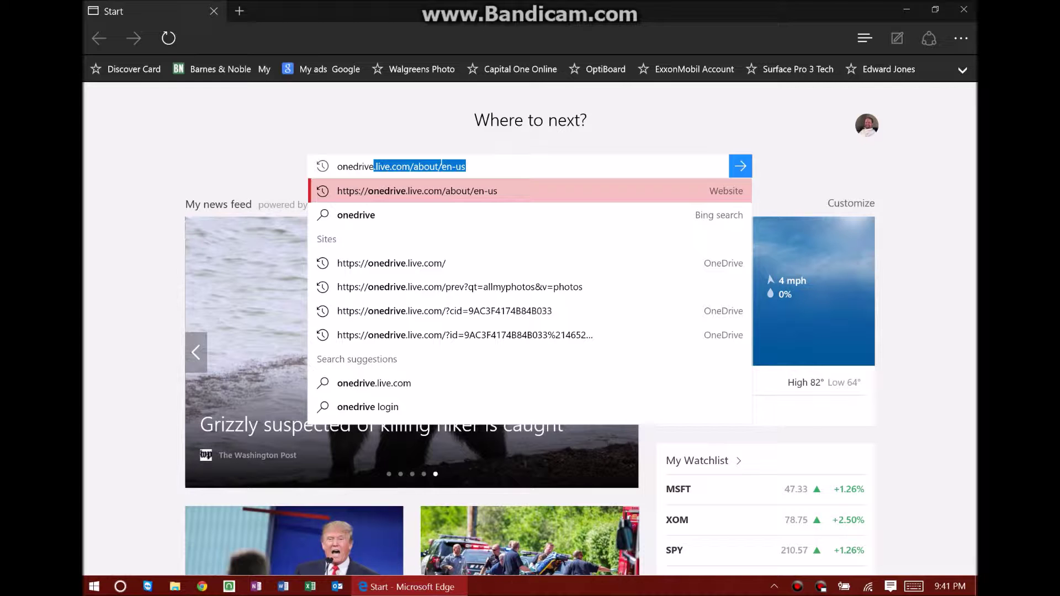
pyautogui.press('Return')
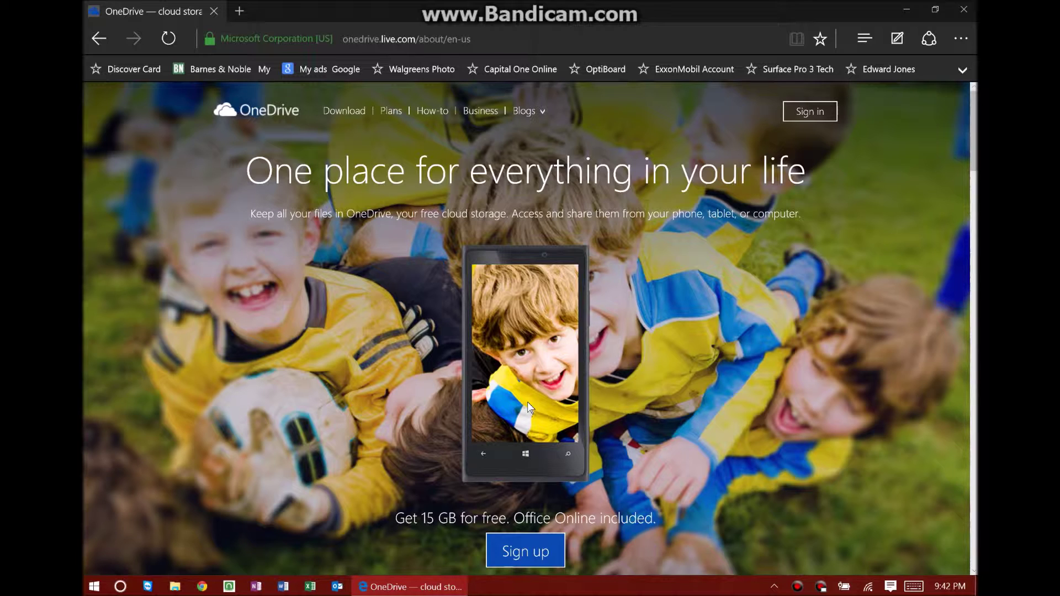
# Step: Start signing in from the onedrive.live.com homepage
pyautogui.click(791, 116)
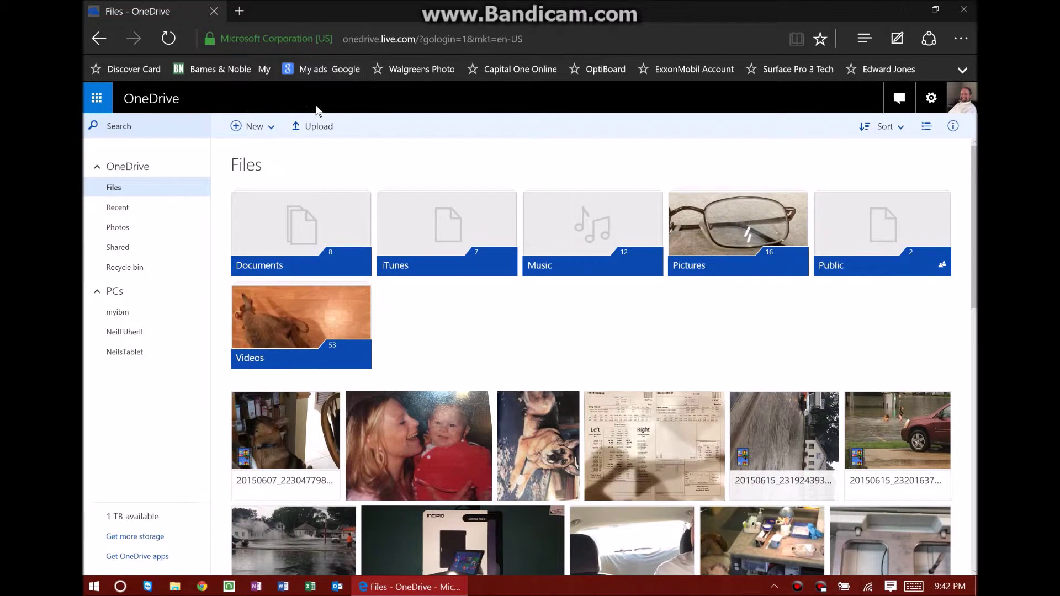
pyautogui.click(960, 70)
pyautogui.scroll(-1, 855, 246)
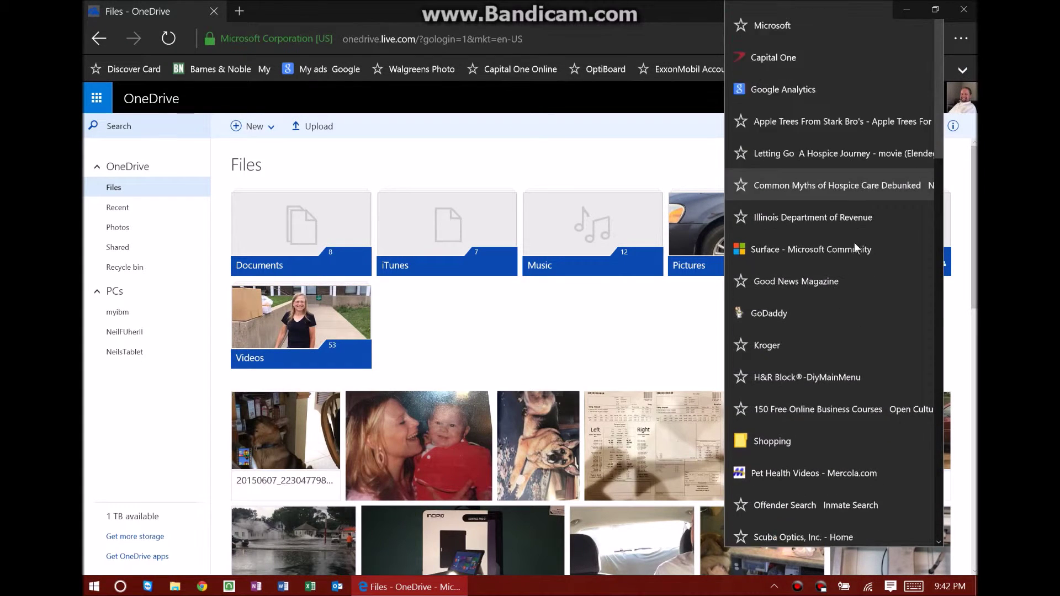
pyautogui.scroll(-10, 855, 259)
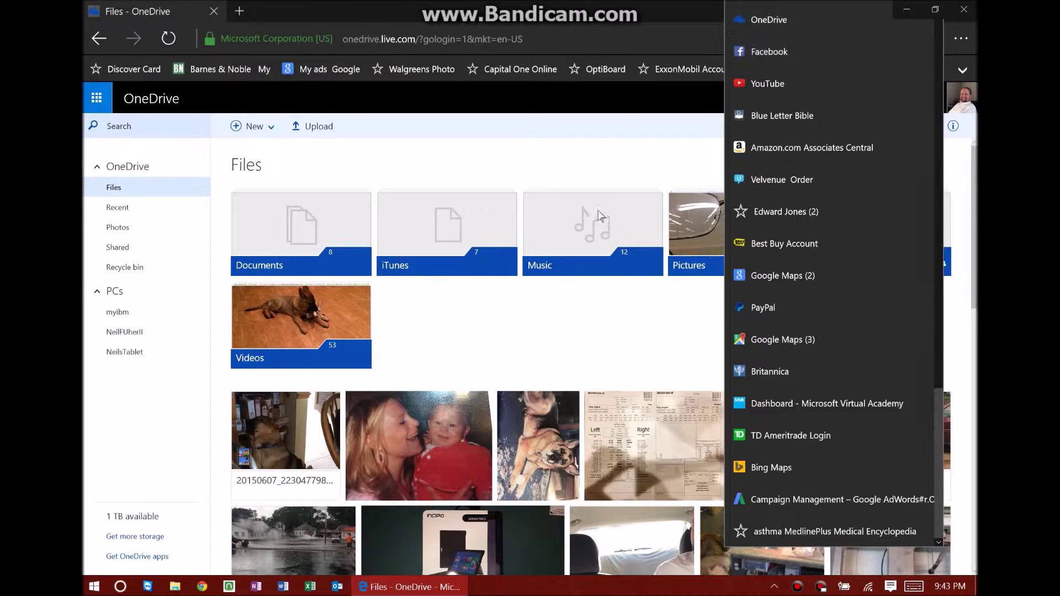
pyautogui.click(612, 325)
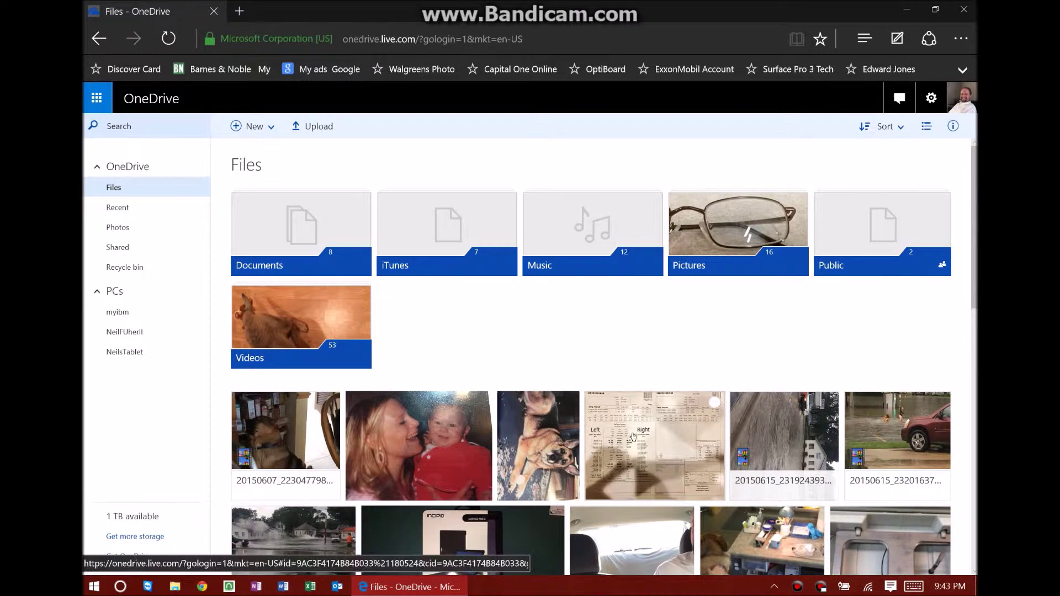
pyautogui.scroll(-7, 624, 442)
pyautogui.scroll(-5, 606, 469)
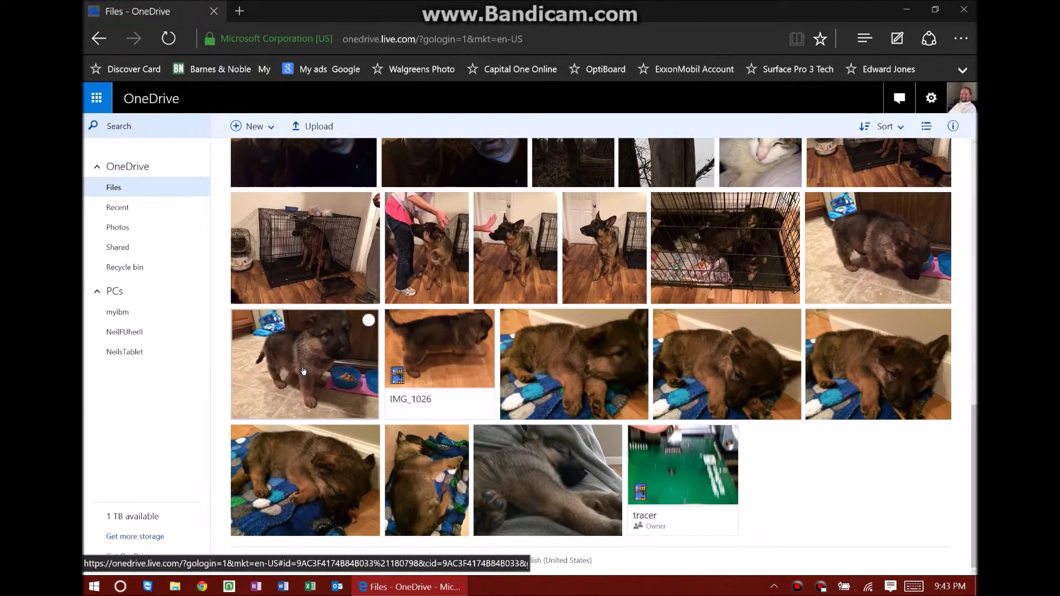
pyautogui.scroll(10, 304, 372)
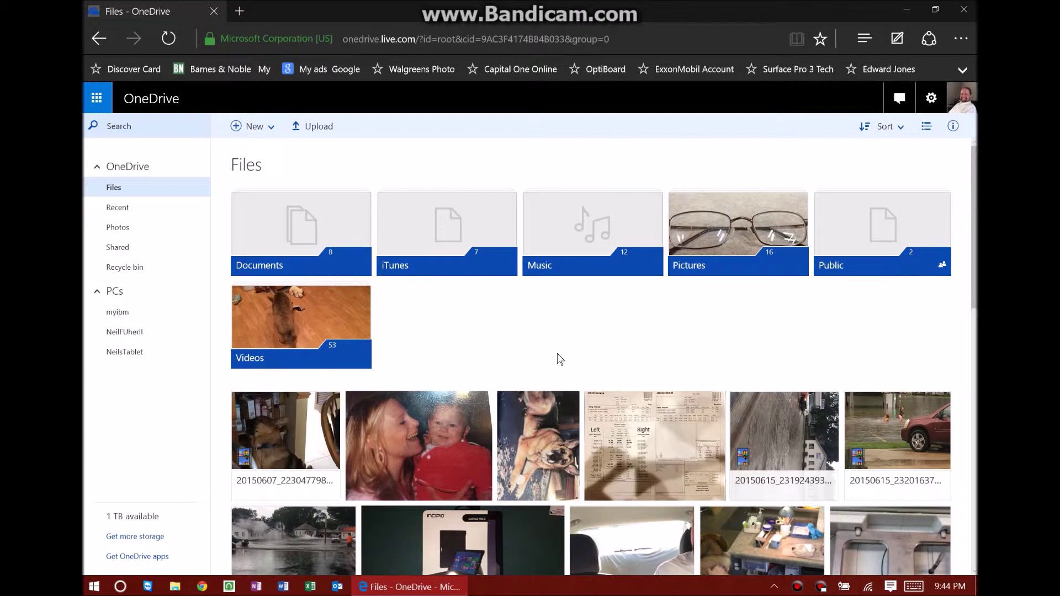
# Step: Select the first photo and the mother-and-baby photo, then bring up Share for them
pyautogui.click(330, 404)
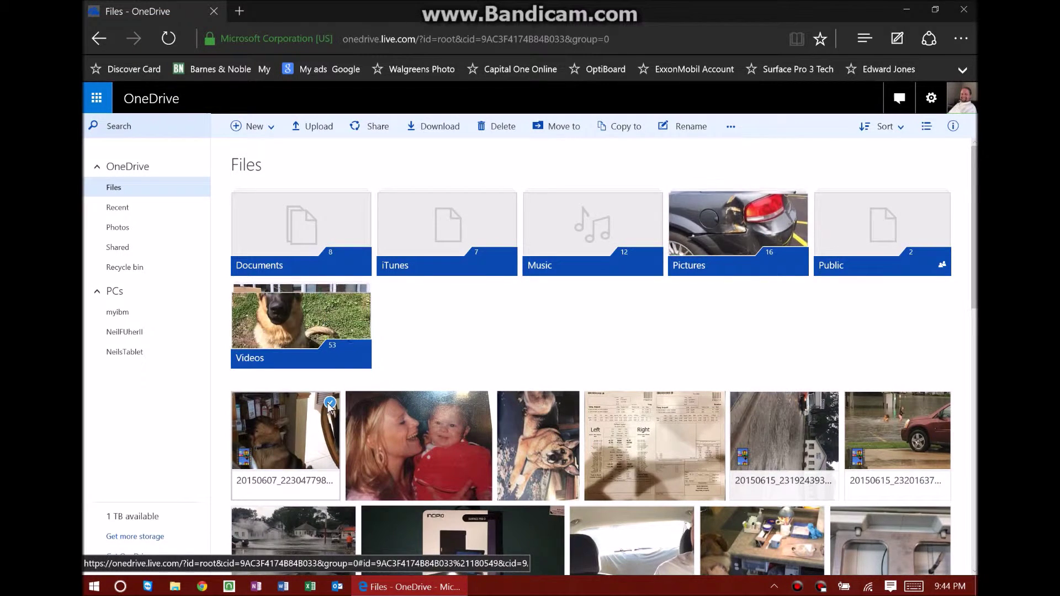
pyautogui.click(481, 402)
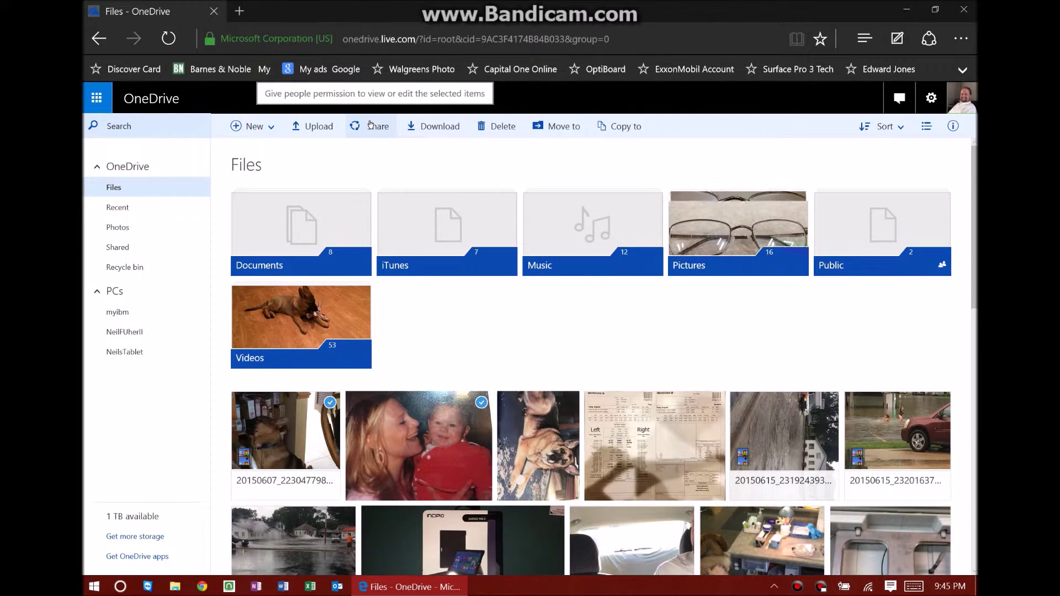
pyautogui.click(371, 126)
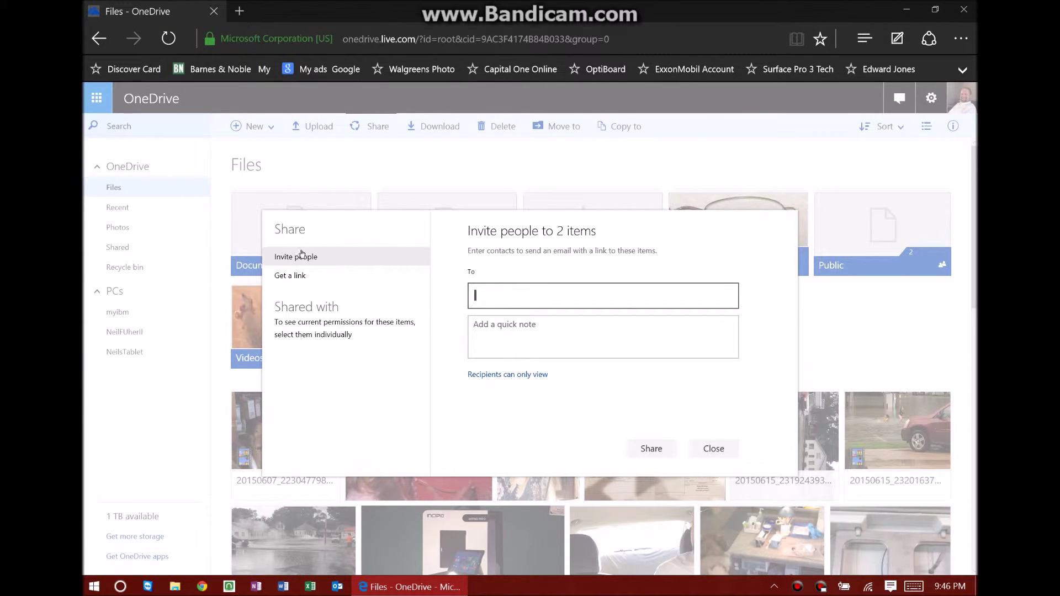
# Step: On the Get a link page, keep the permission at View only and create the link
pyautogui.click(303, 270)
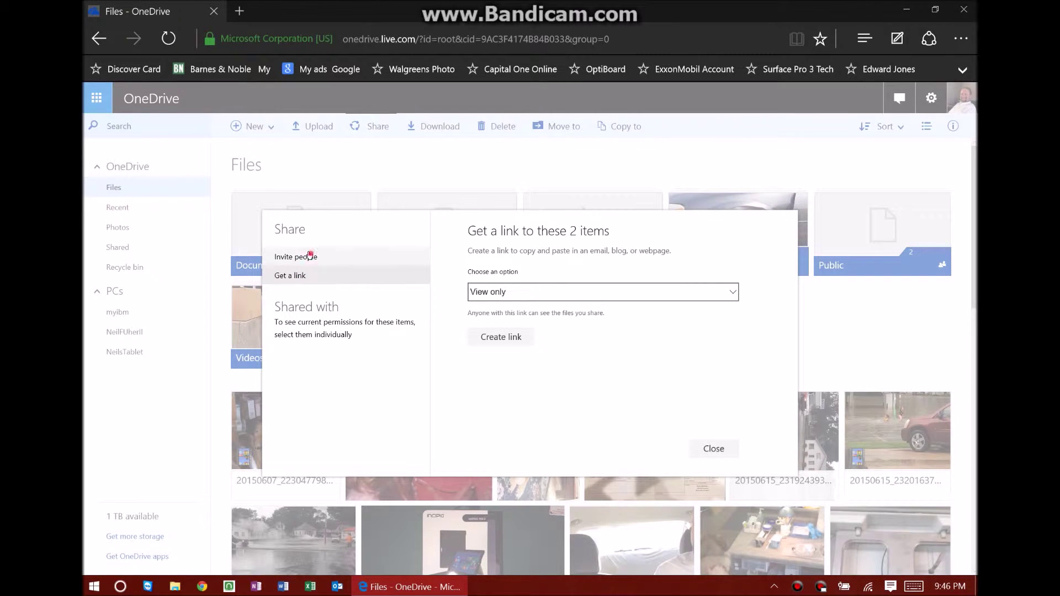
pyautogui.click(310, 256)
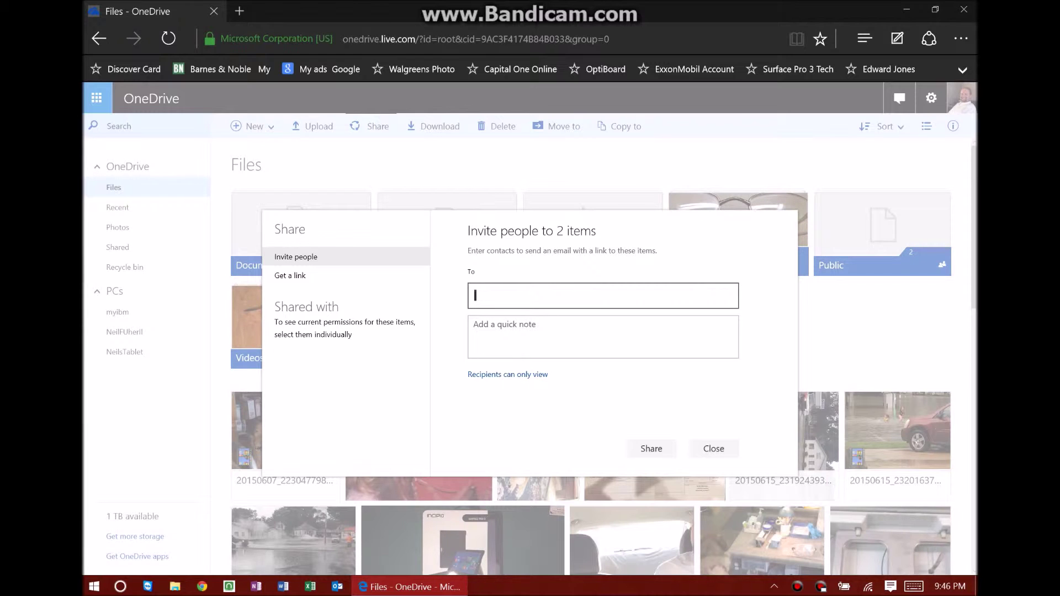
pyautogui.click(333, 276)
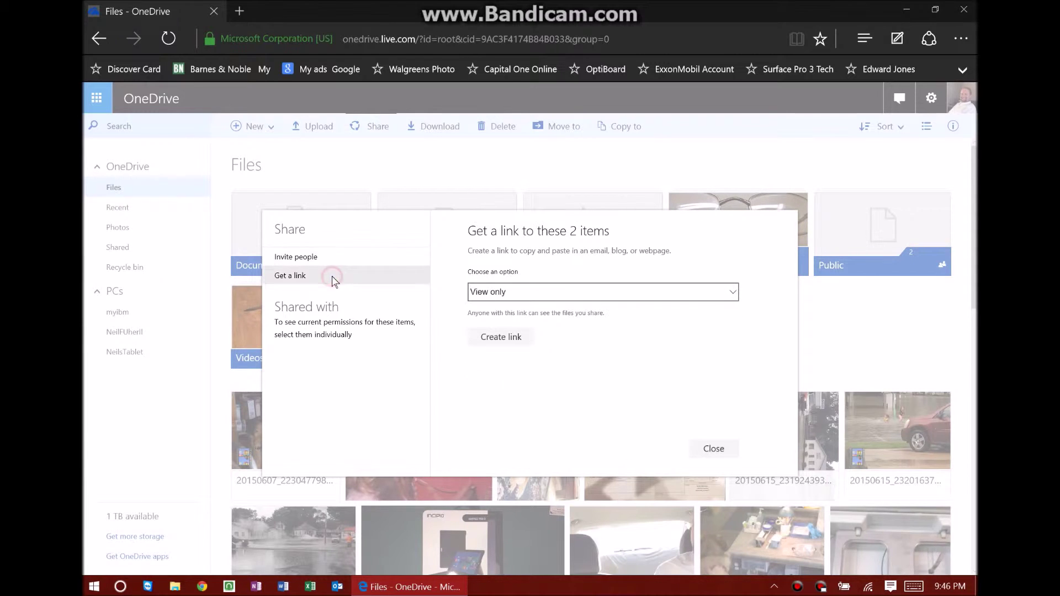
pyautogui.click(508, 294)
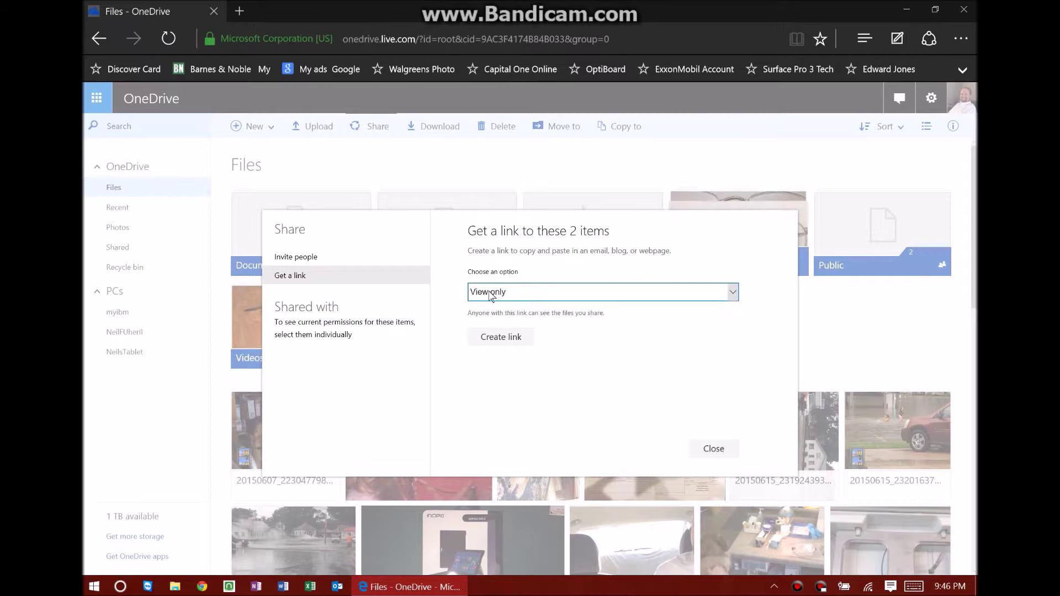
pyautogui.click(732, 293)
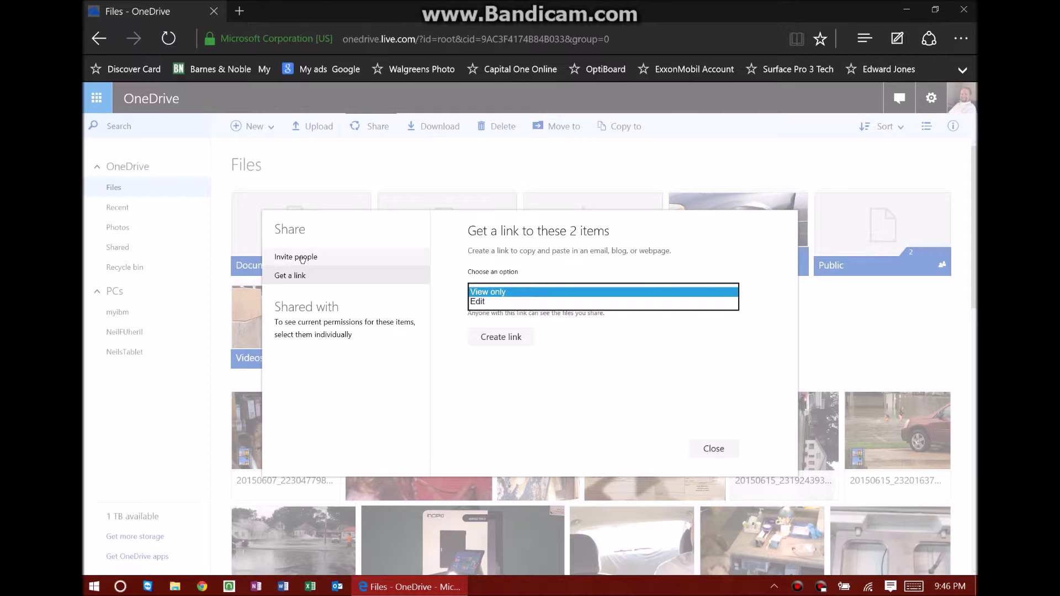
pyautogui.click(584, 340)
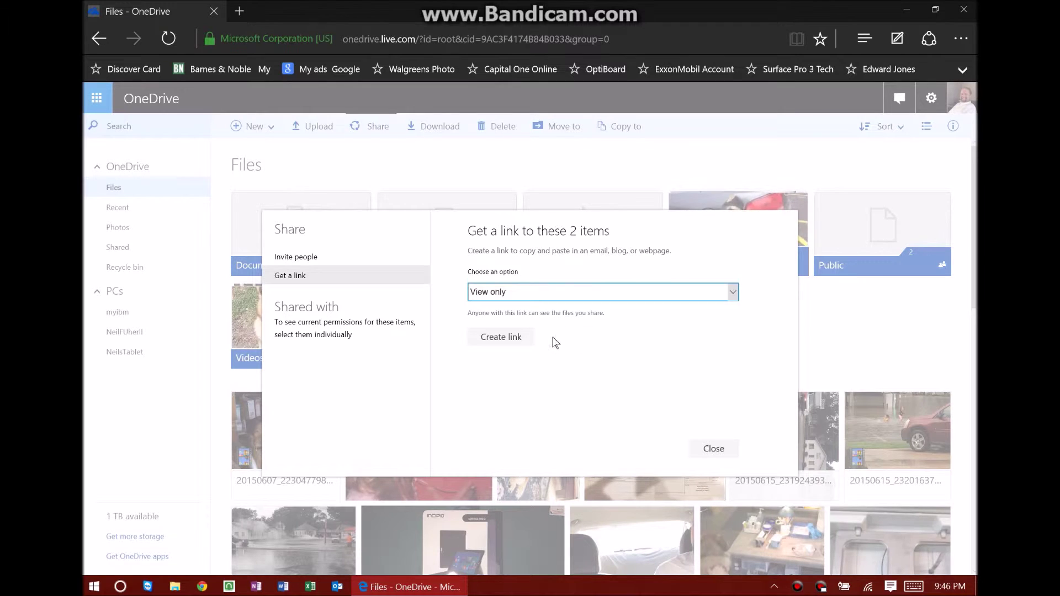
pyautogui.click(507, 341)
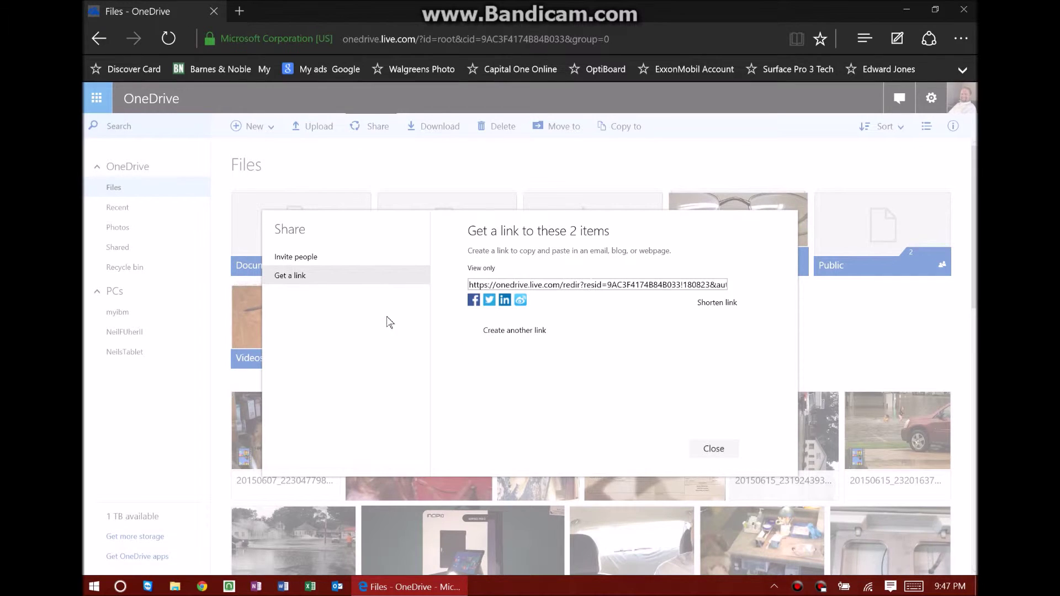
# Step: Return to the Share dialog's Invite people page for the 2 items
pyautogui.click(317, 255)
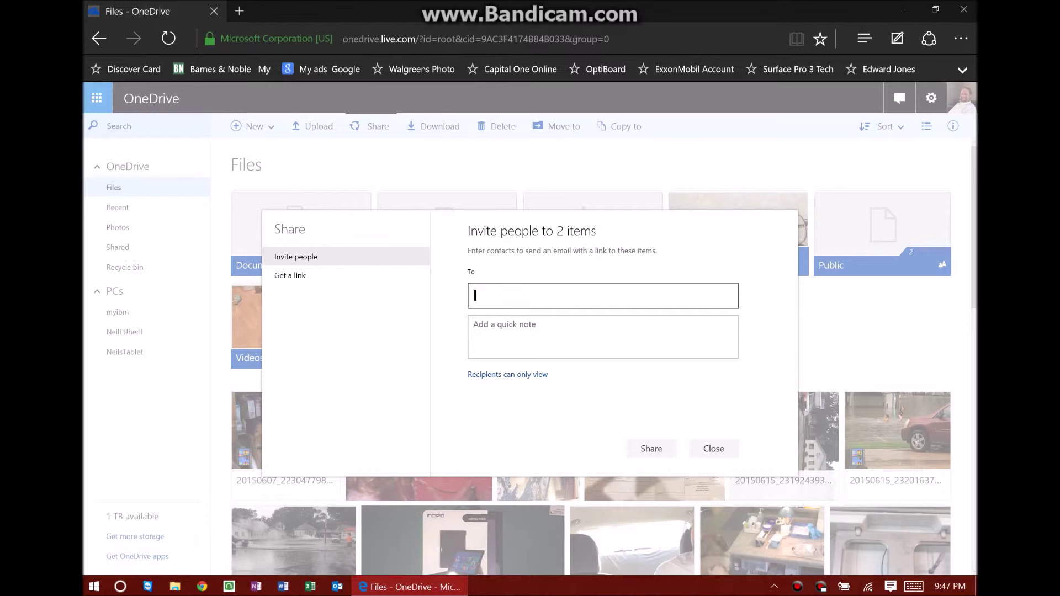
# Step: Add the recipient's e-mail as a chip and write the note 'Check out my files! :)'
pyautogui.write('someone@')
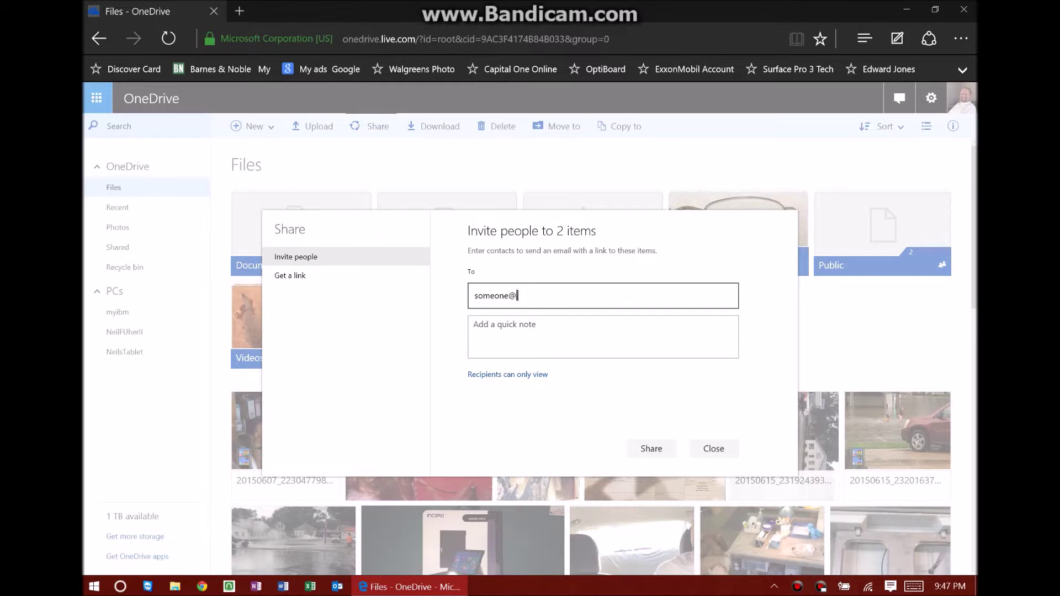
pyautogui.write('gmal.com')
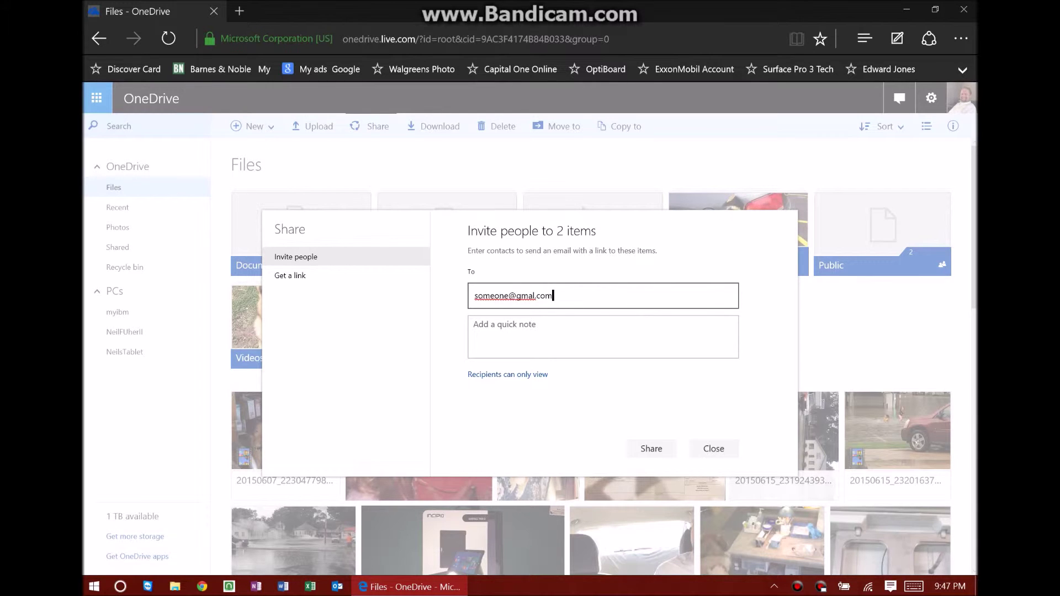
pyautogui.click(576, 289)
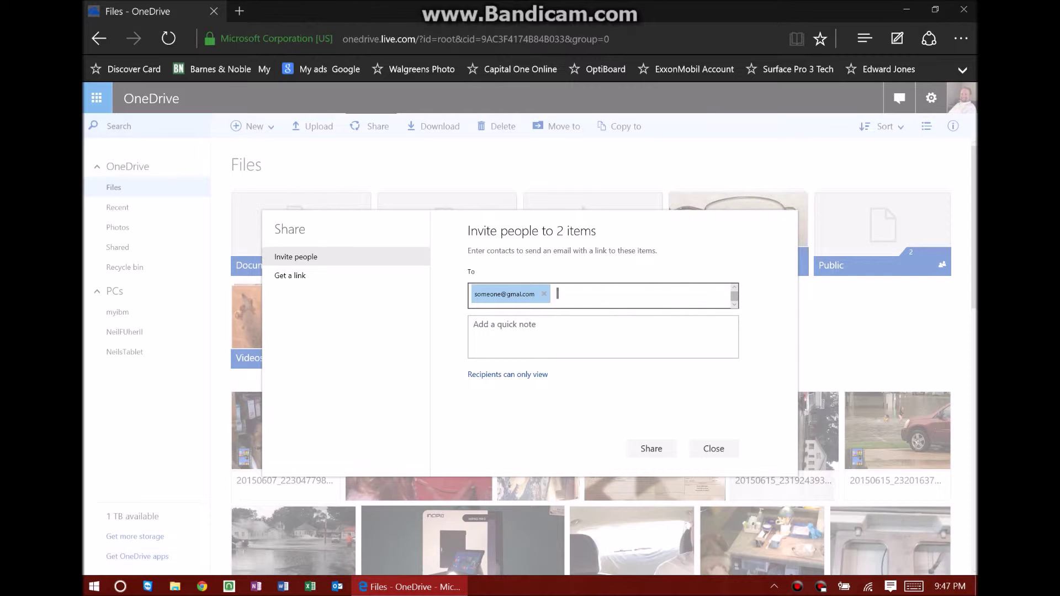
pyautogui.click(504, 329)
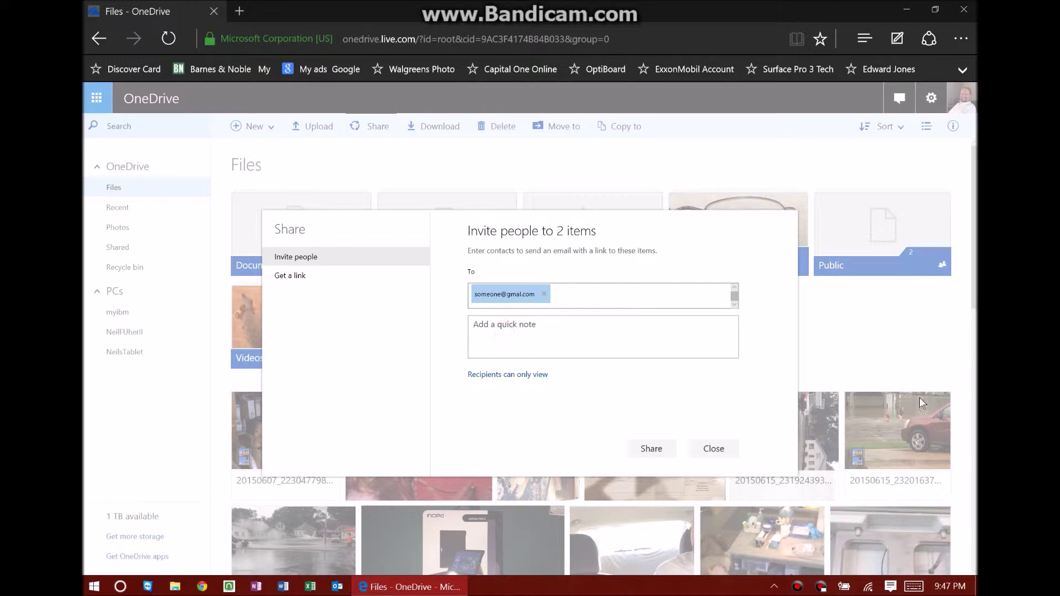
pyautogui.write('Check out ')
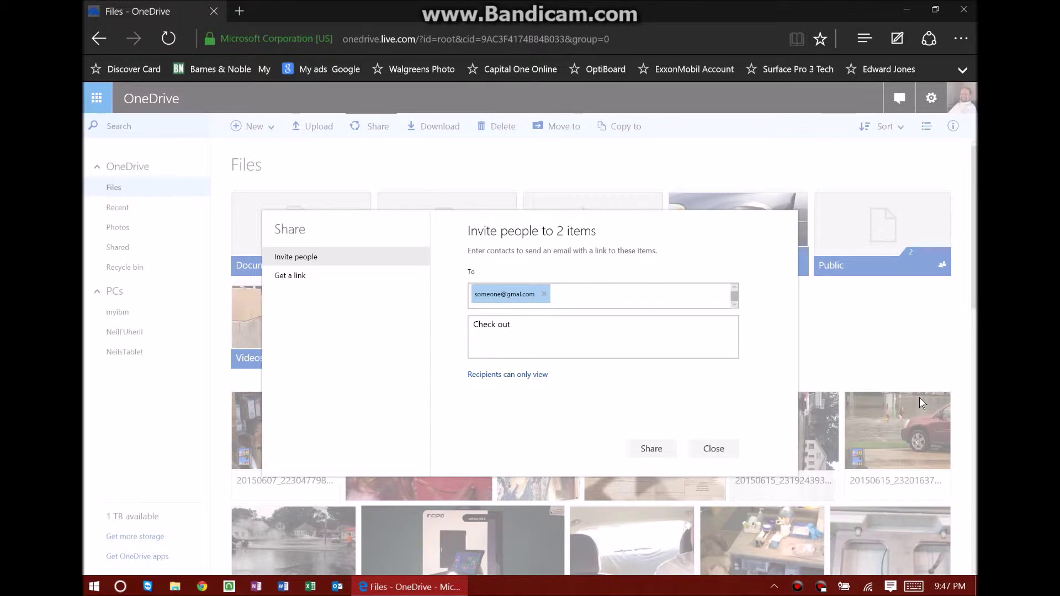
pyautogui.write('my files!')
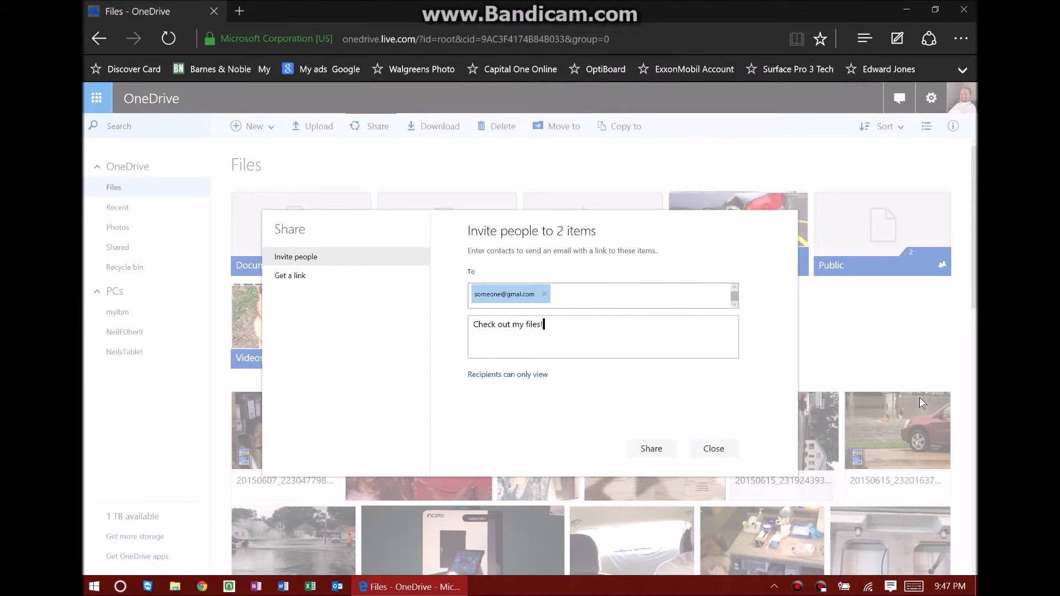
pyautogui.write(' :)')
pyautogui.click(494, 375)
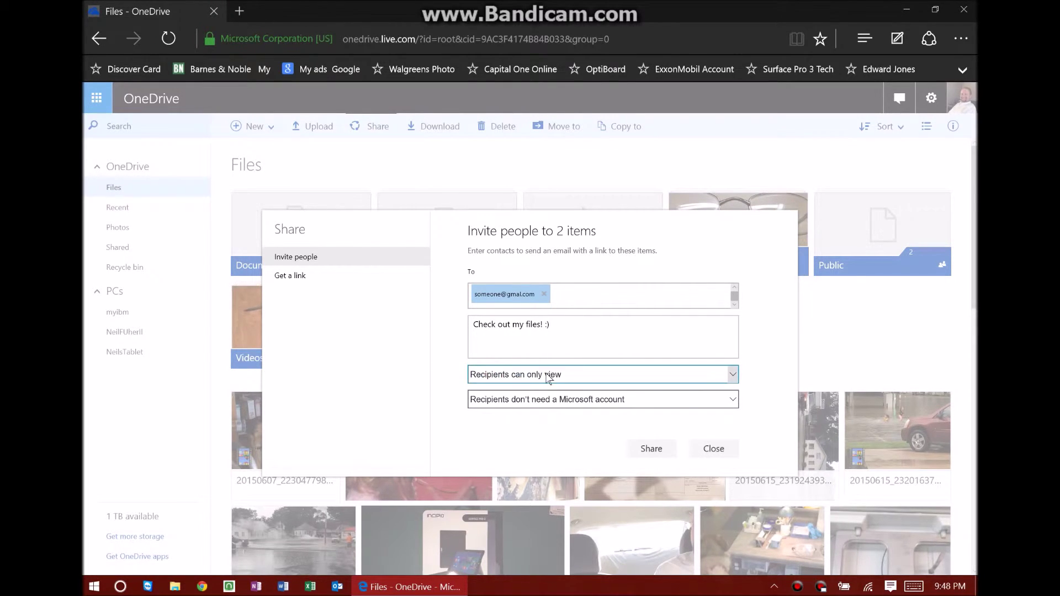
# Step: Keep 'can only view' and 'don't need a Microsoft account', then close the Share window unsent
pyautogui.click(733, 375)
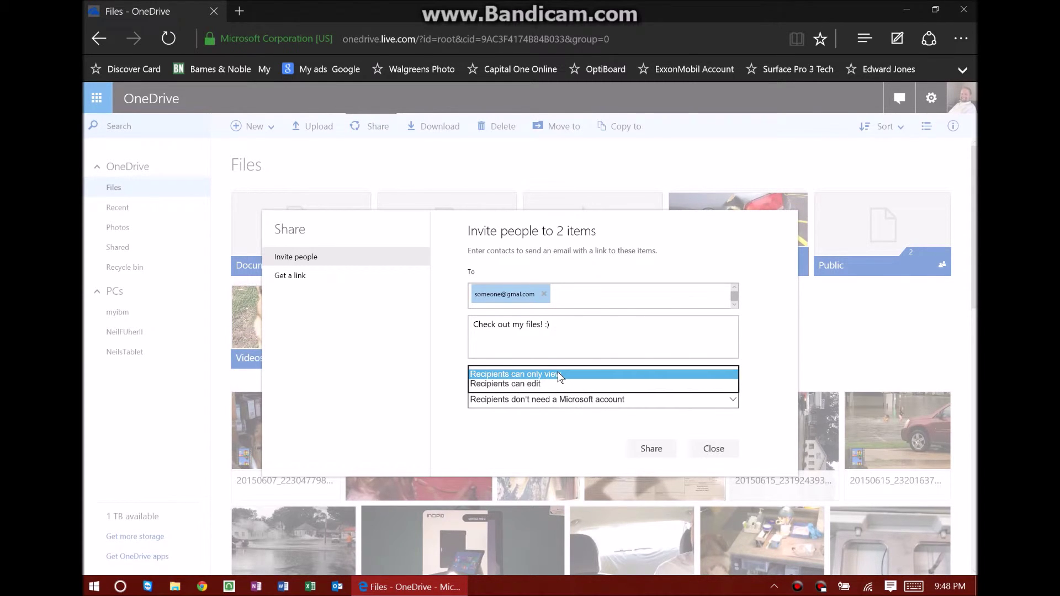
pyautogui.click(560, 376)
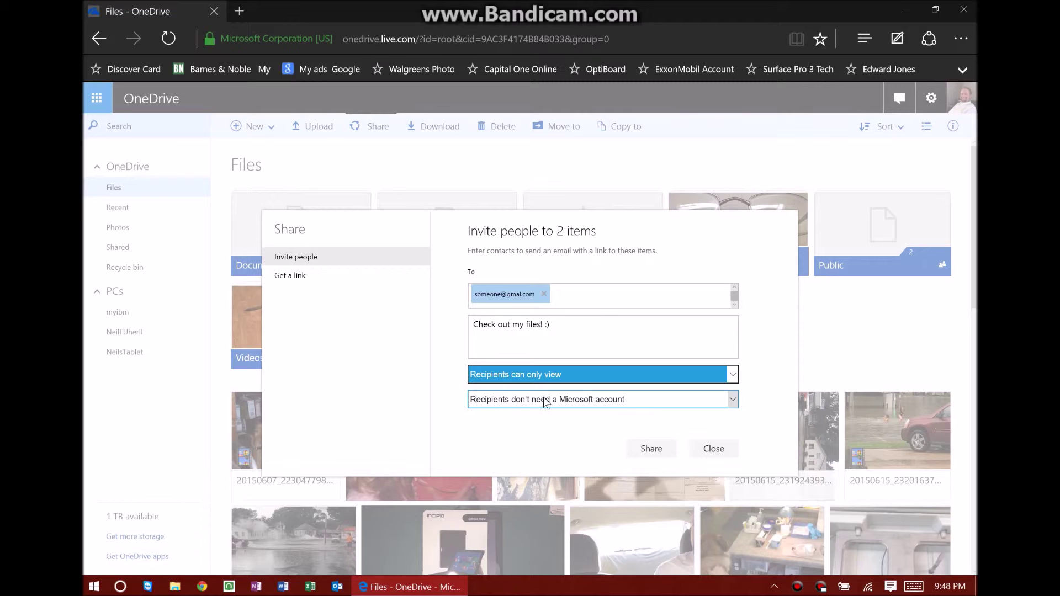
pyautogui.click(733, 403)
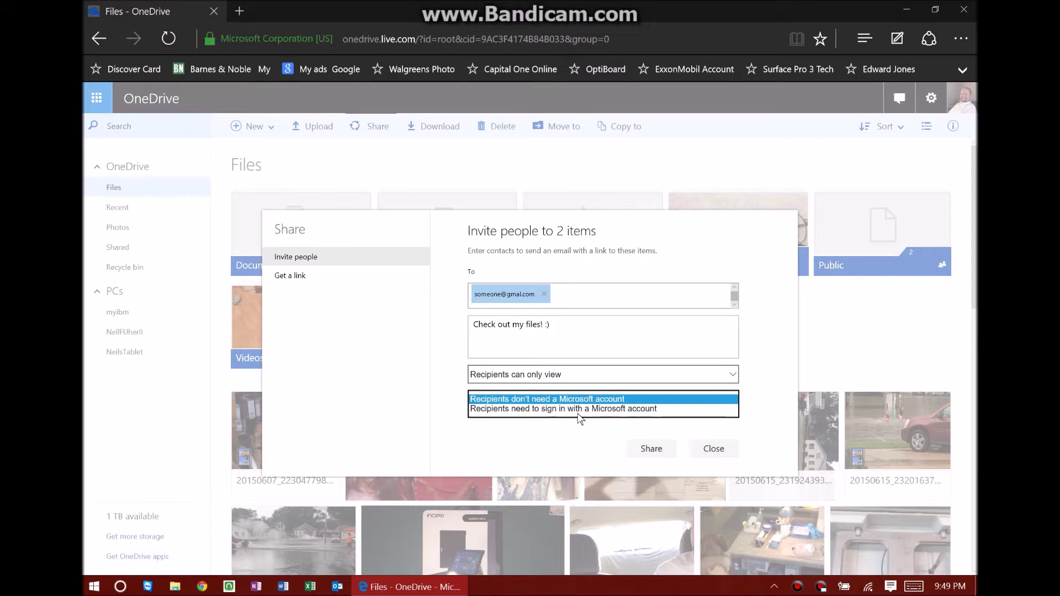
pyautogui.click(785, 341)
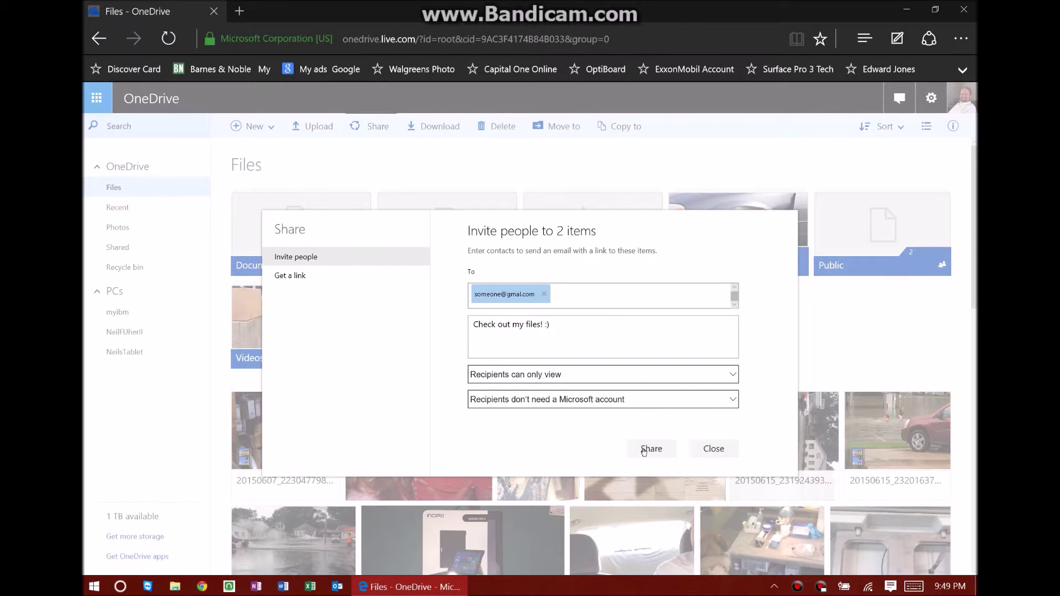
pyautogui.click(714, 449)
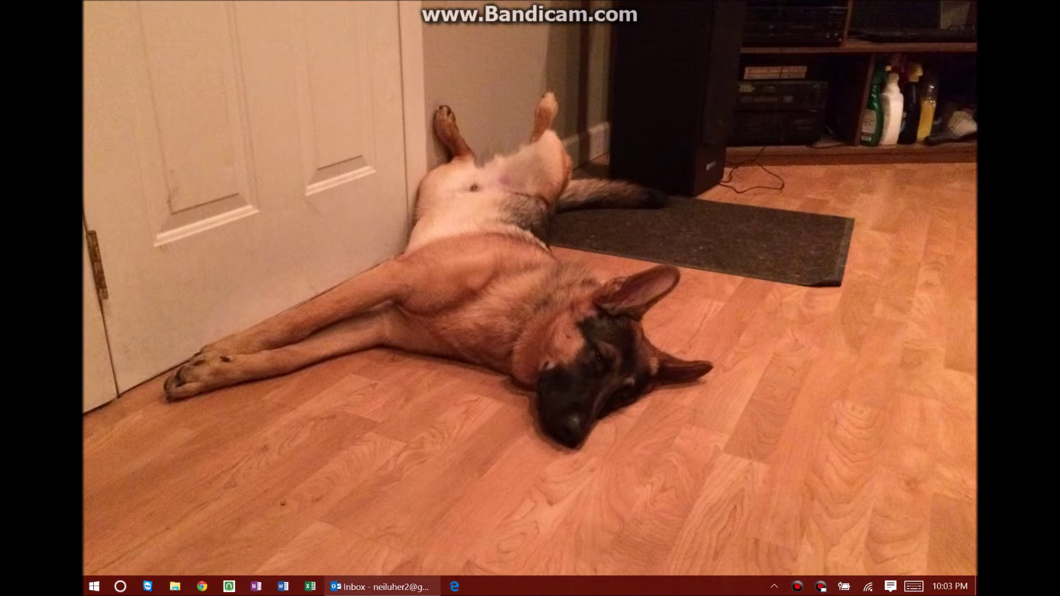
# Step: Minimize Edge to show the Windows 10 desktop with the dog wallpaper
pyautogui.moveTo(387, 585)
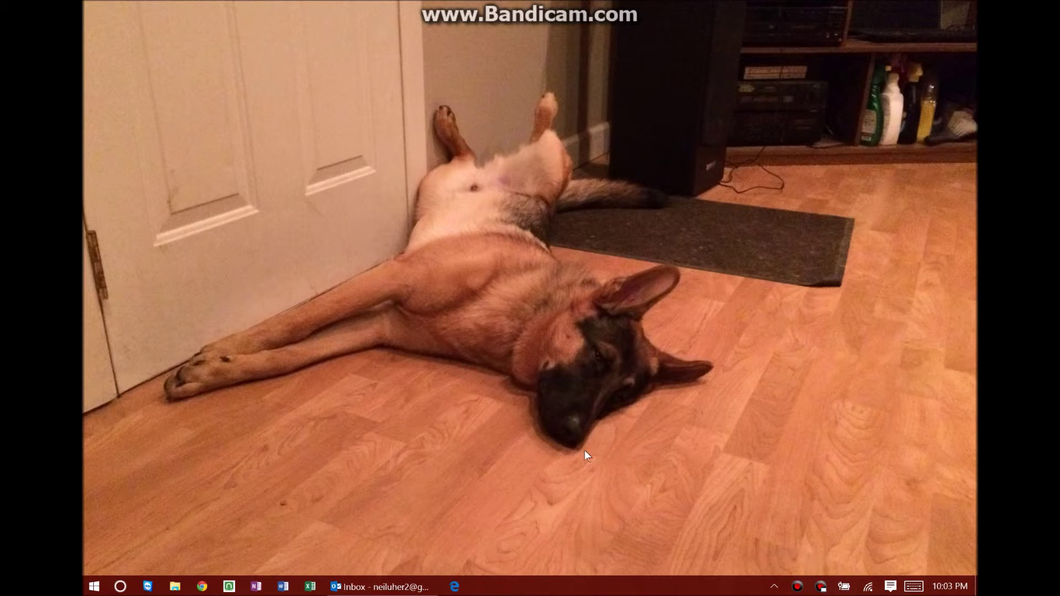
# Step: Bring back the Outlook inbox and read through the 'Shared items 8-5-2015' album e-mail
pyautogui.click(390, 590)
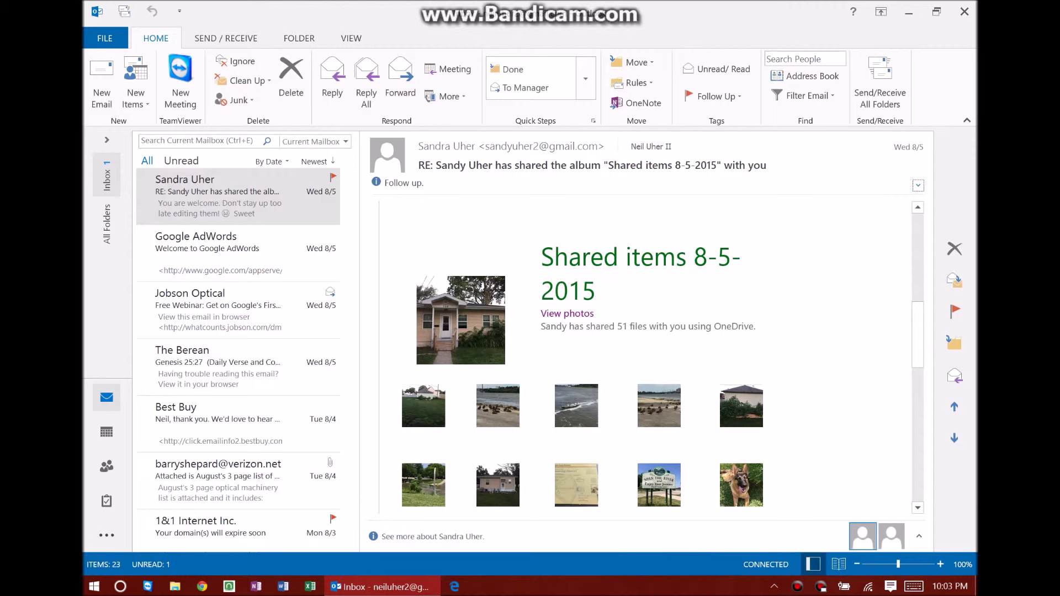
pyautogui.scroll(-1, 646, 359)
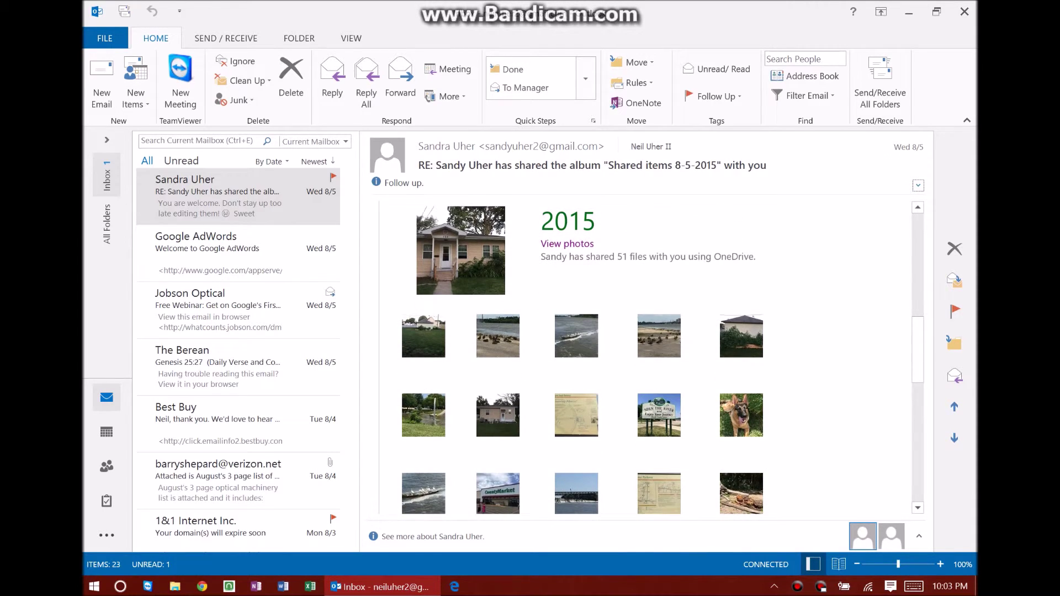
pyautogui.scroll(-2, 646, 359)
pyautogui.scroll(10, 640, 359)
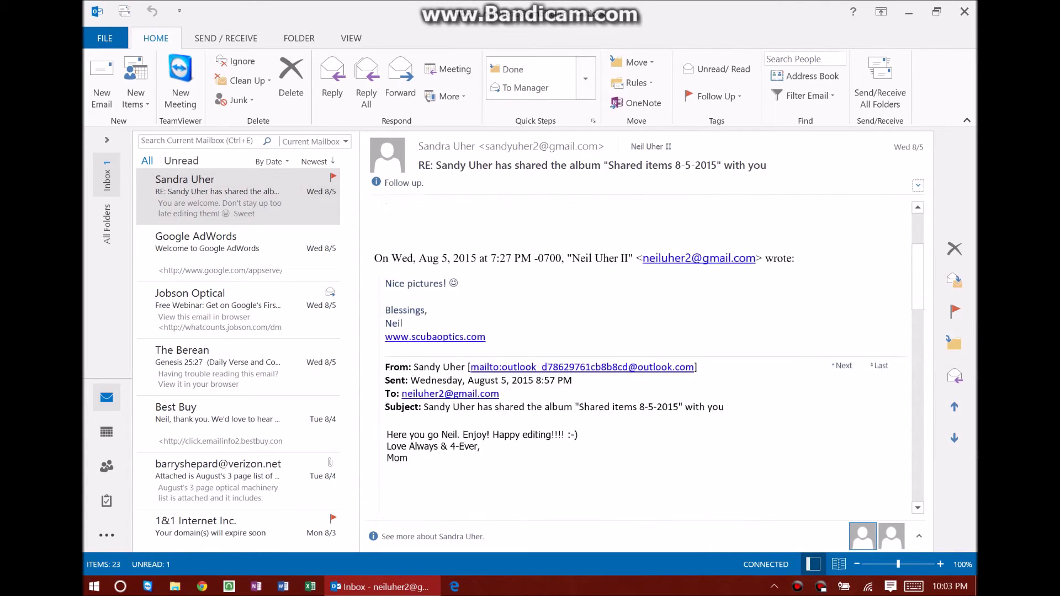
pyautogui.scroll(-1, 640, 359)
pyautogui.scroll(-5, 646, 359)
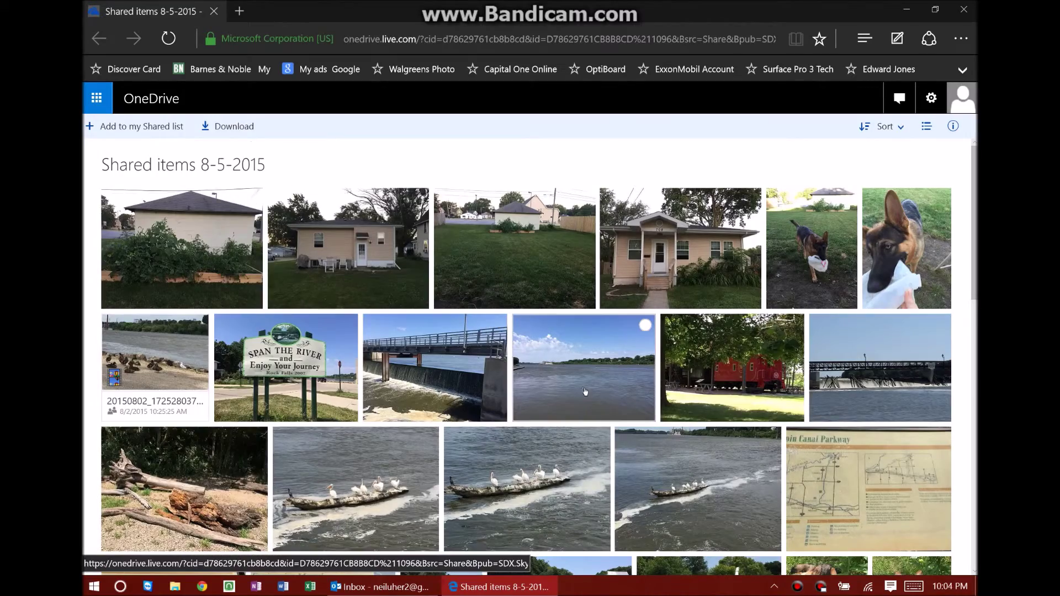
# Step: Scroll through the album's house, river, dog, farm and chicken photos and back to the top
pyautogui.scroll(-2, 591, 406)
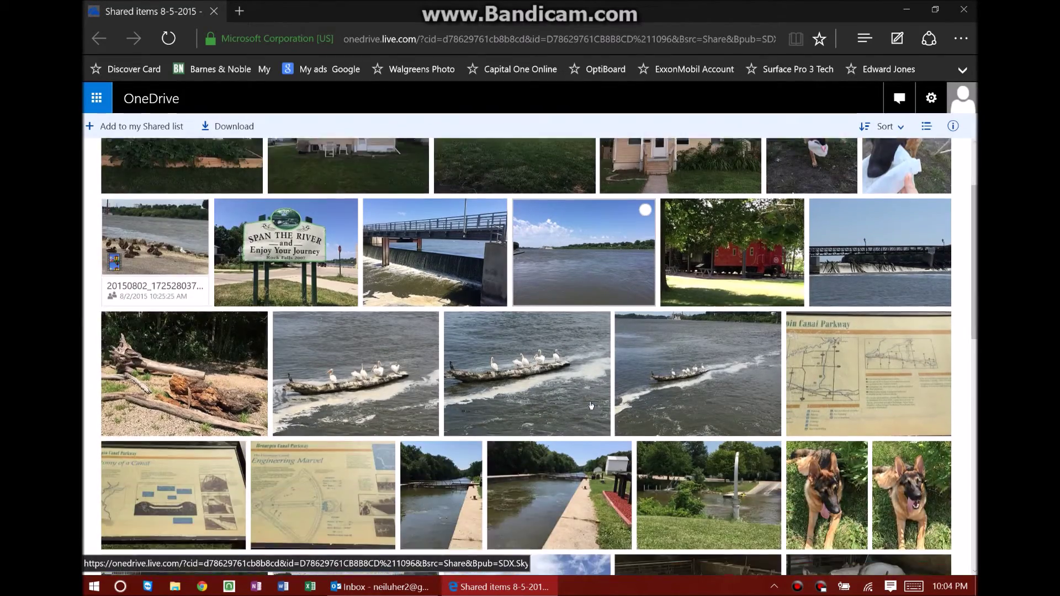
pyautogui.scroll(-12, 591, 406)
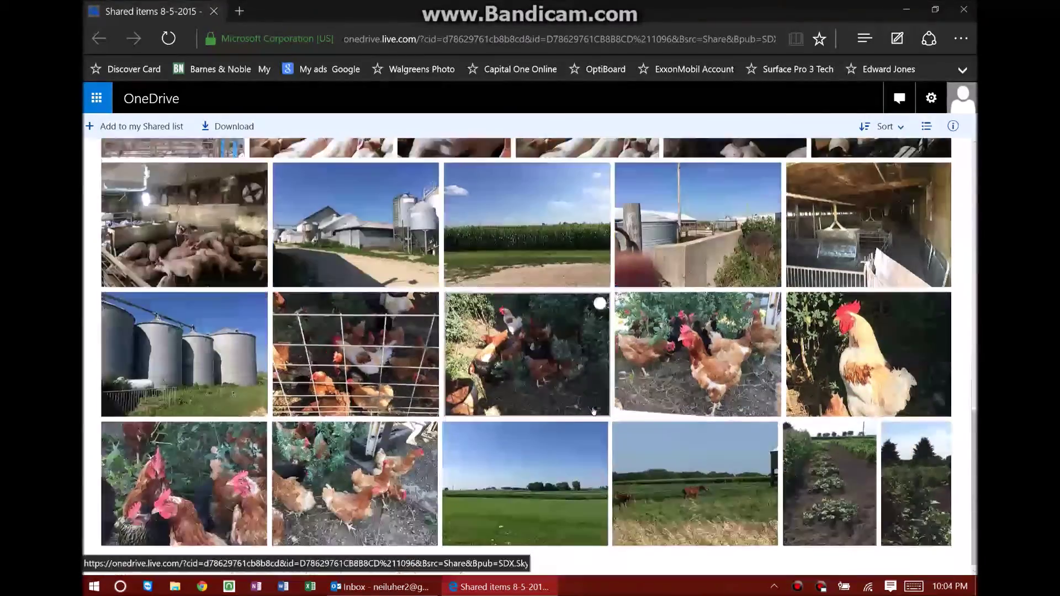
pyautogui.scroll(15, 592, 412)
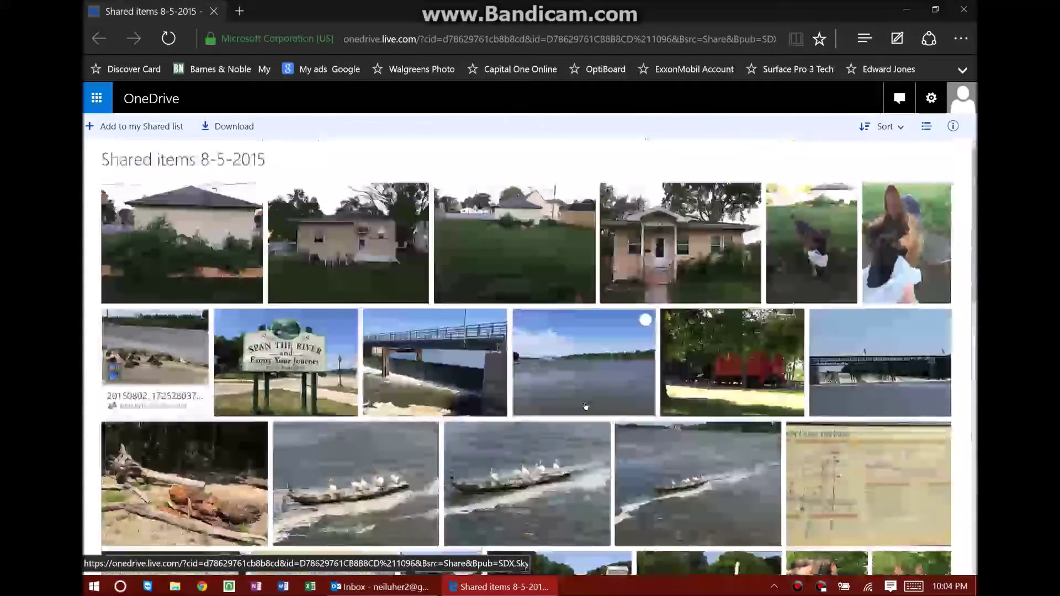